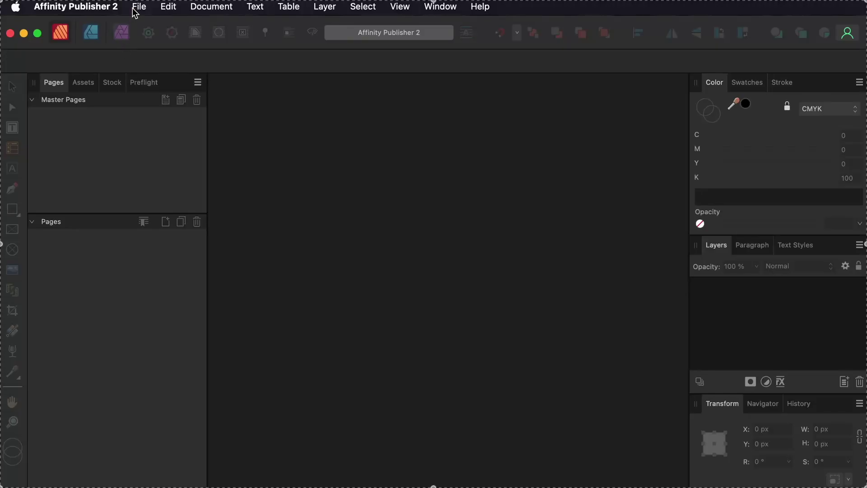
Create a new A4 Press Ready facing-pages document (210 × 297 mm, 300 DPI)
{"action": "left_click", "coordinate": [138, 7]}
{"action": "left_click", "coordinate": [136, 26]}
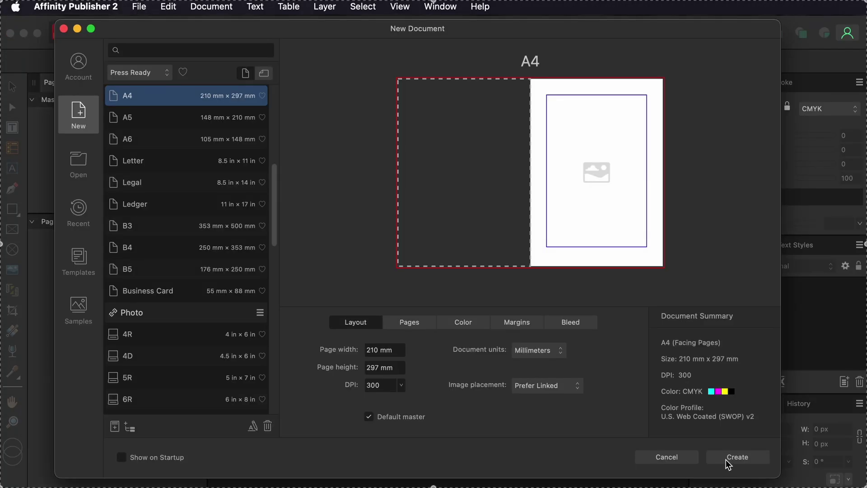
{"action": "left_click", "coordinate": [734, 459]}
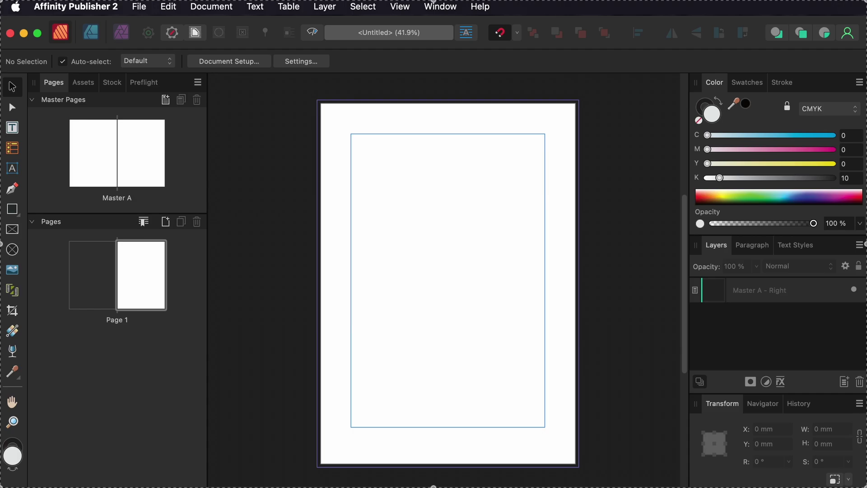
Draw a small text frame at the bottom of Master A's left page
{"action": "key", "text": "t"}
{"action": "double_click", "coordinate": [124, 161]}
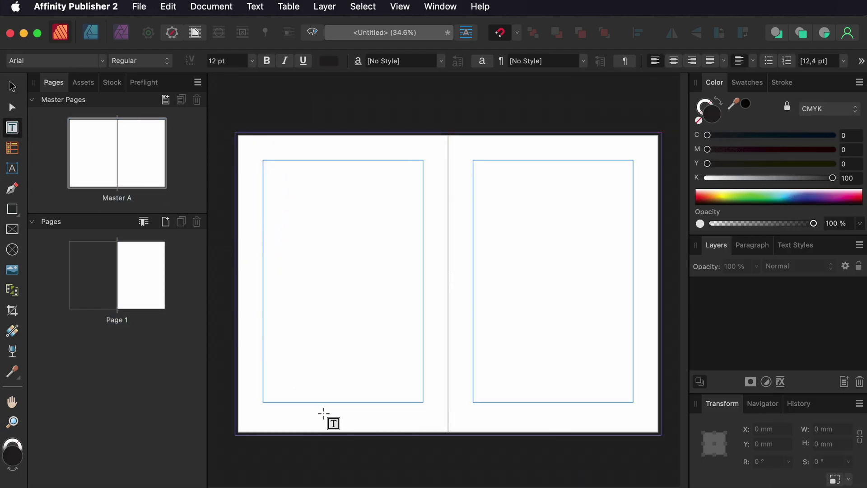
{"action": "left_click_drag", "start_coordinate": [320, 411], "coordinate": [359, 426]}
{"action": "key", "text": "Escape"}
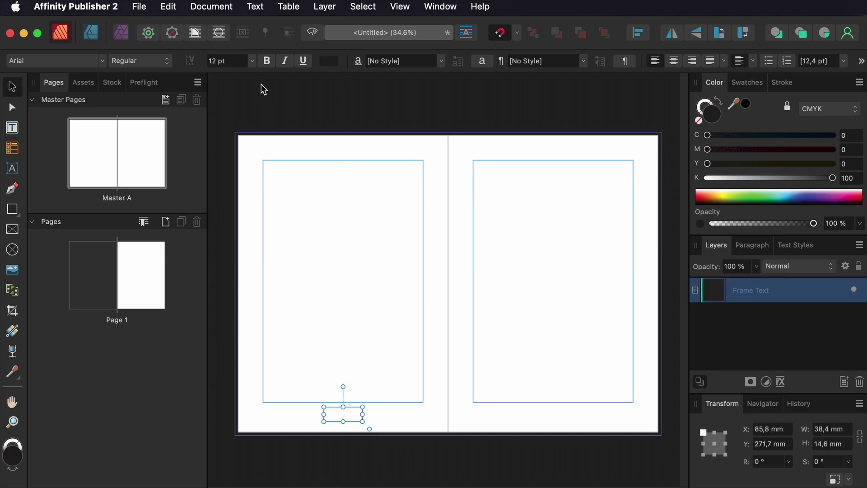
Set the small frame's font size to 18 pt and start editing its text
{"action": "left_click", "coordinate": [252, 61]}
{"action": "left_click", "coordinate": [233, 251]}
{"action": "left_click", "coordinate": [354, 408]}
{"action": "double_click", "coordinate": [354, 408]}
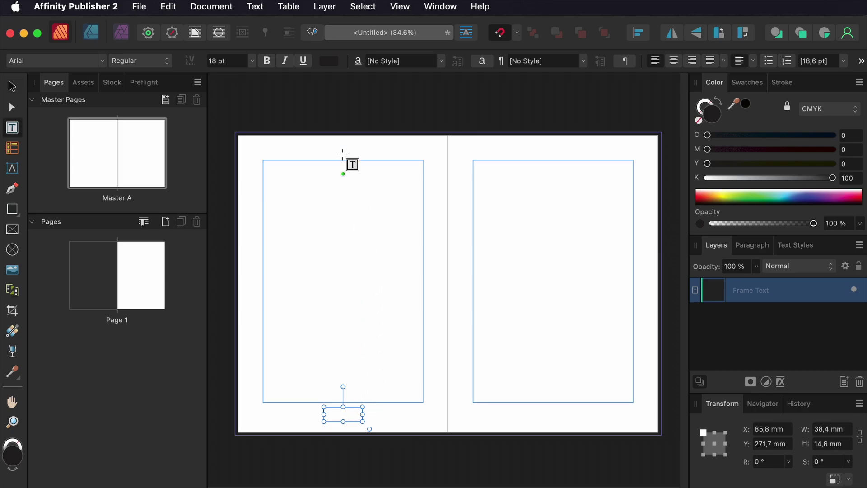
{"action": "left_click", "coordinate": [256, 6]}
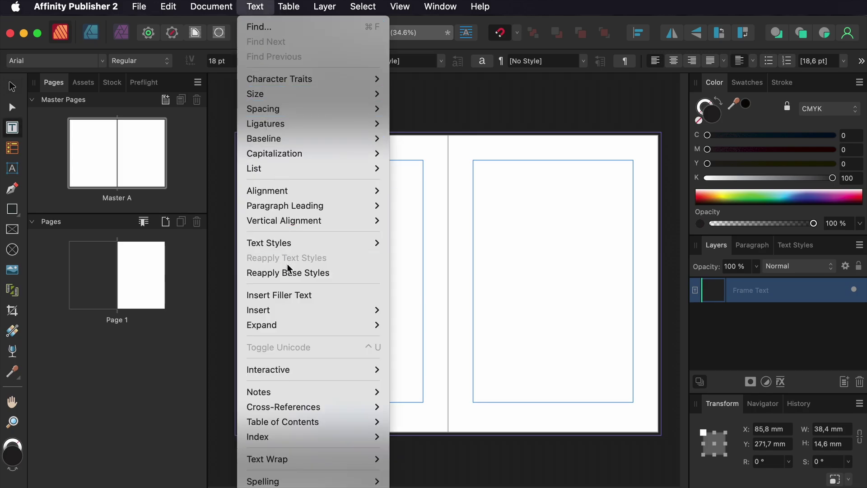
Insert a centre-aligned Page Number field into the master frame
{"action": "mouse_move", "coordinate": [289, 308]}
{"action": "mouse_move", "coordinate": [508, 316]}
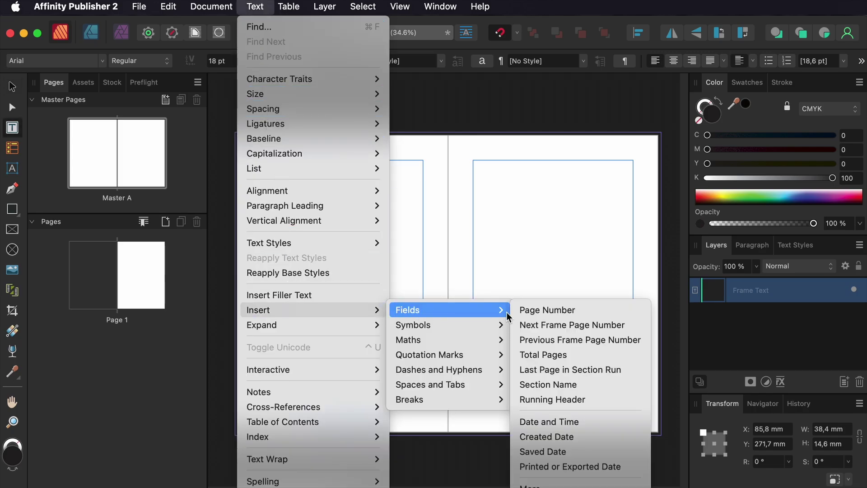
{"action": "left_click", "coordinate": [539, 312]}
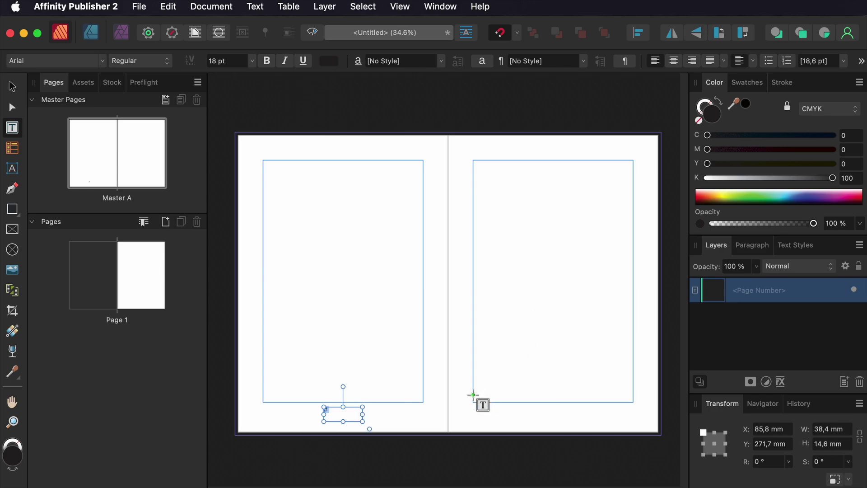
{"action": "left_click", "coordinate": [674, 64]}
{"action": "key", "text": "Escape"}
{"action": "key", "text": "Escape"}
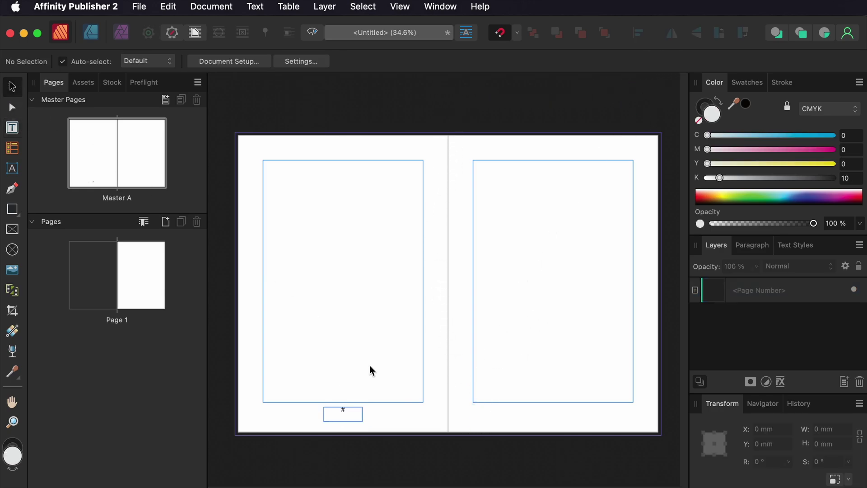
Duplicate the page-number frame to the right master page's foot and return to Page 1
{"action": "left_click", "coordinate": [360, 412]}
{"action": "key", "text": "super+j"}
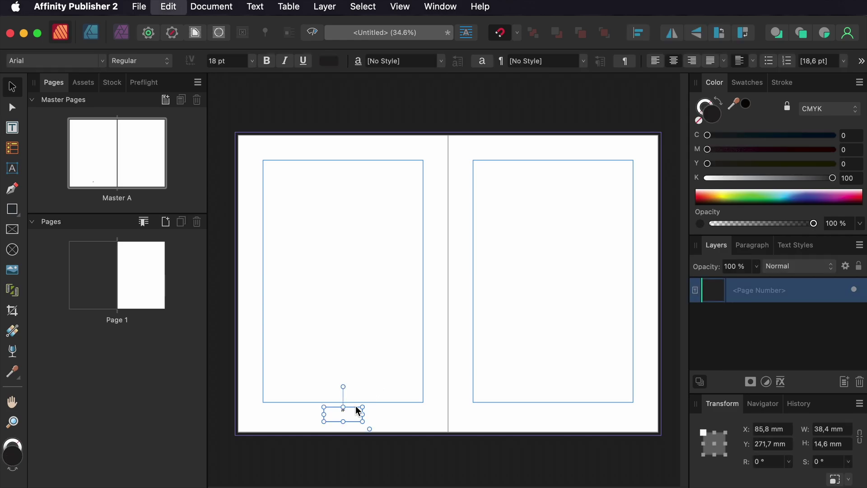
{"action": "left_click_drag", "start_coordinate": [355, 412], "coordinate": [565, 413]}
{"action": "left_click", "coordinate": [625, 414]}
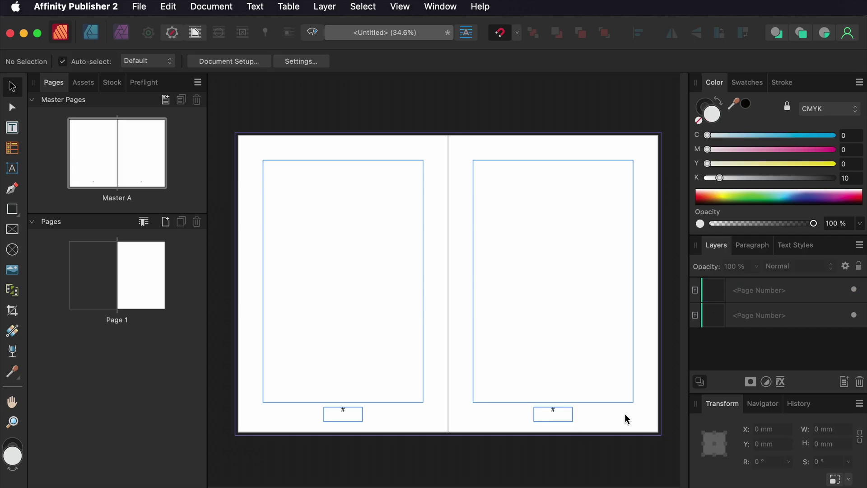
{"action": "double_click", "coordinate": [148, 281]}
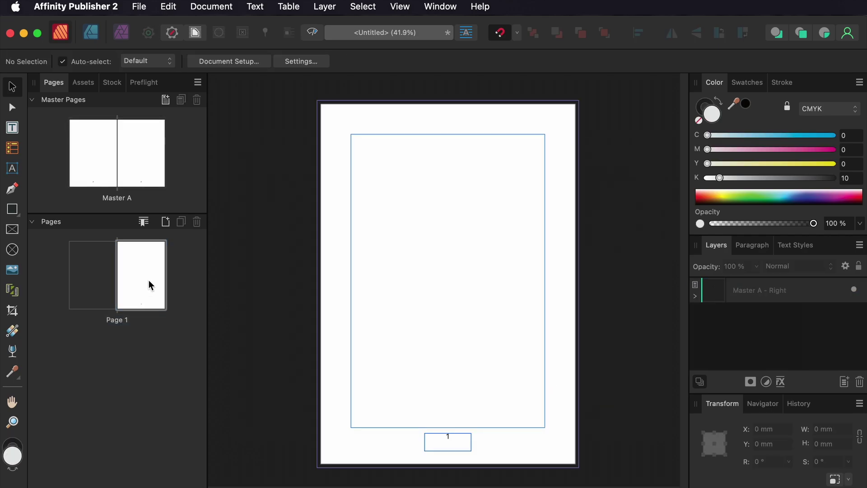
Draw a text frame filling Page 1's margin area and paste the Introduction text into it
{"action": "left_click", "coordinate": [13, 127]}
{"action": "left_click_drag", "start_coordinate": [351, 143], "coordinate": [546, 427]}
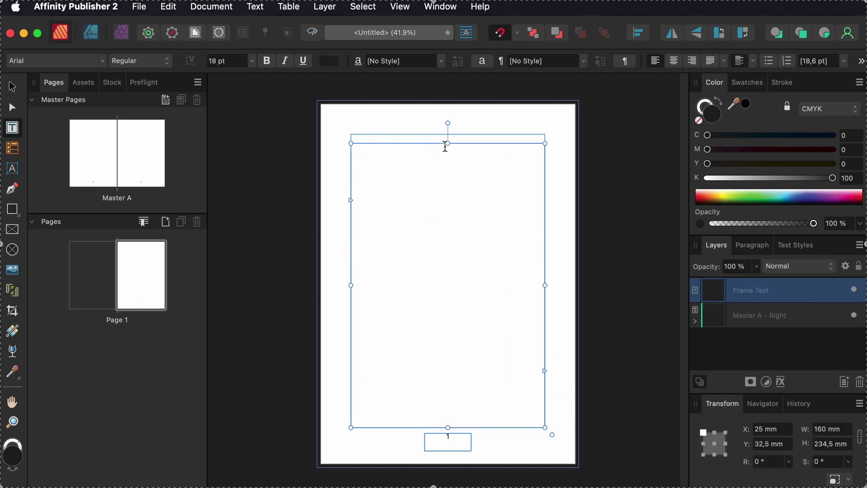
{"action": "left_click_drag", "start_coordinate": [448, 143], "coordinate": [448, 134]}
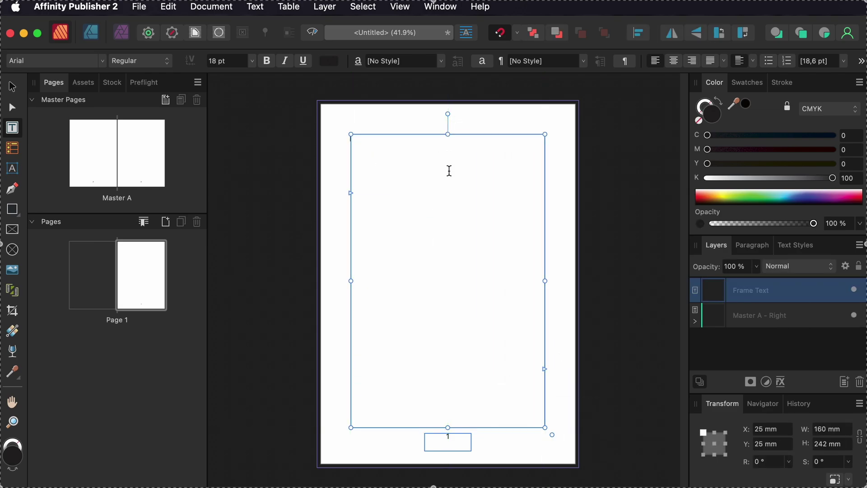
{"action": "key", "text": "super+v"}
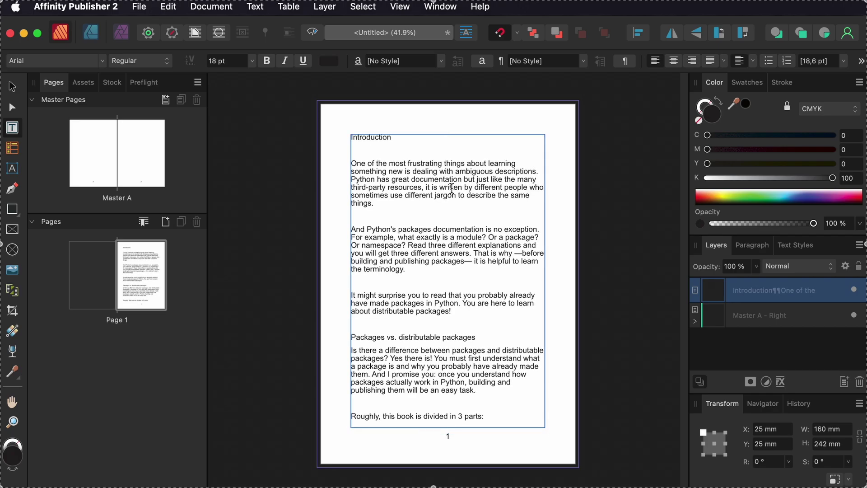
{"action": "key", "text": "Escape"}
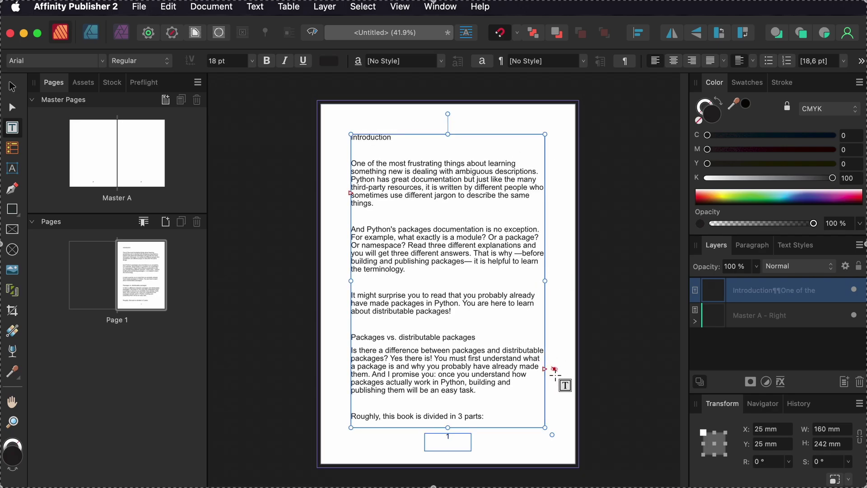
{"action": "mouse_move", "coordinate": [555, 369]}
Auto-flow the overflowing text into linked frames on new pages 2 and 3
{"action": "left_click", "coordinate": [546, 369]}
{"action": "scroll", "coordinate": [548, 372], "scroll_direction": "down", "scroll_amount": 1}
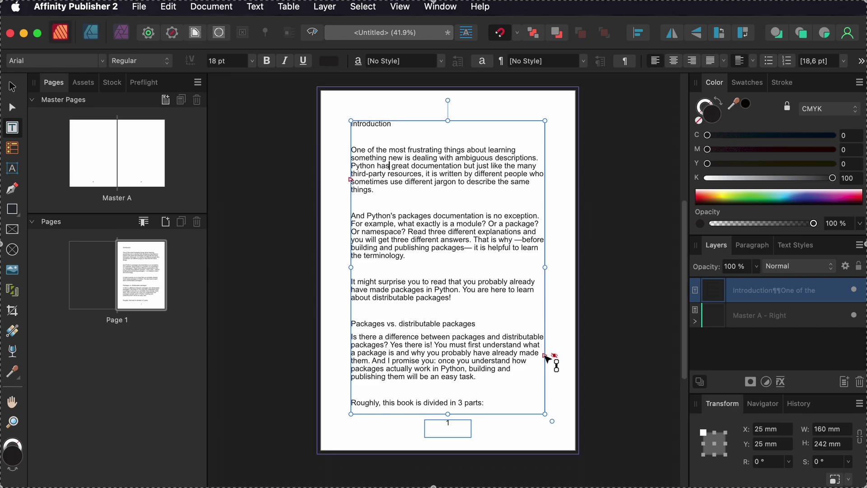
{"action": "left_click", "coordinate": [546, 358]}
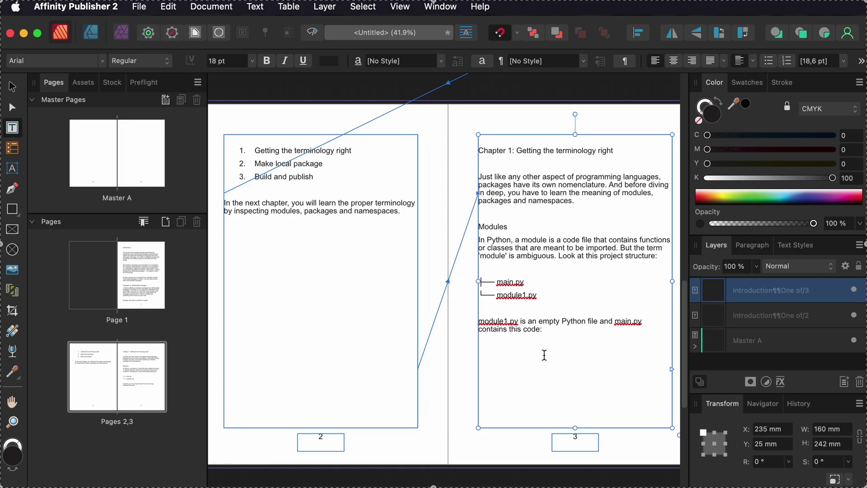
{"action": "scroll", "coordinate": [544, 355], "scroll_direction": "down", "scroll_amount": 3}
{"action": "scroll", "coordinate": [544, 355], "scroll_direction": "up", "scroll_amount": 10}
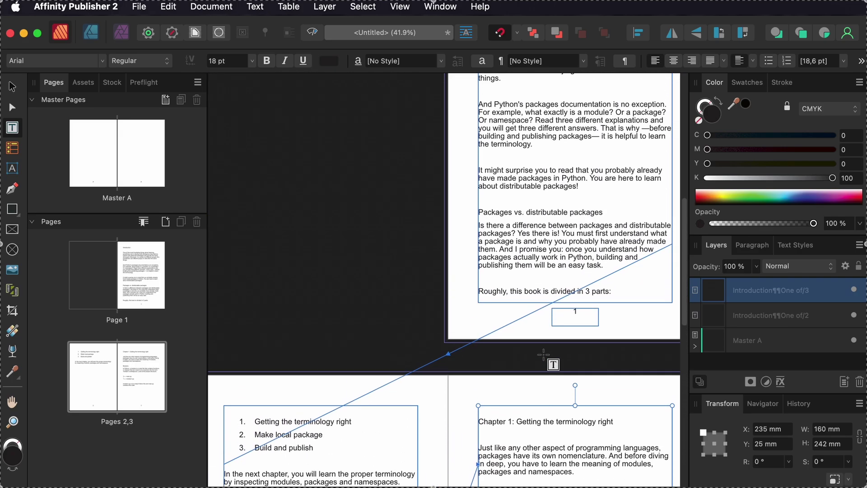
{"action": "scroll", "coordinate": [544, 355], "scroll_direction": "up", "scroll_amount": 3}
{"action": "scroll", "coordinate": [549, 359], "scroll_direction": "down", "scroll_amount": 8}
Pull the chapter text back onto page 2 and insert filler text before the Chapter 1 heading
{"action": "key", "text": "super+Tab"}
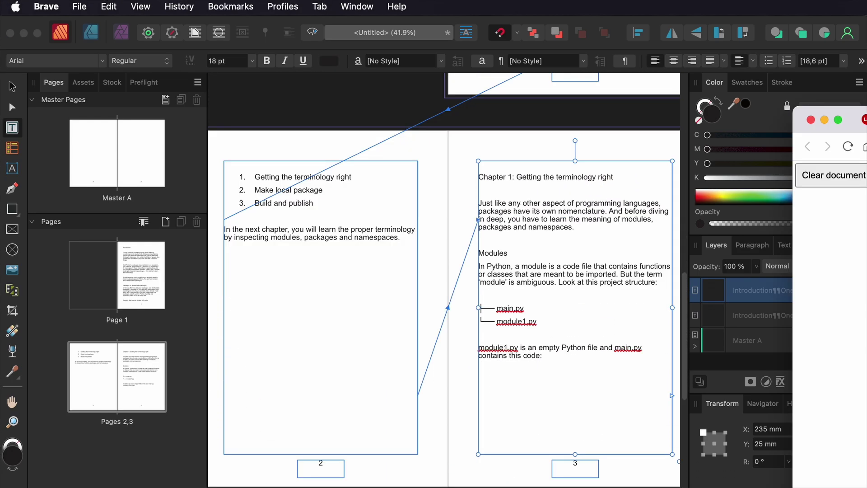
{"action": "left_click", "coordinate": [293, 259]}
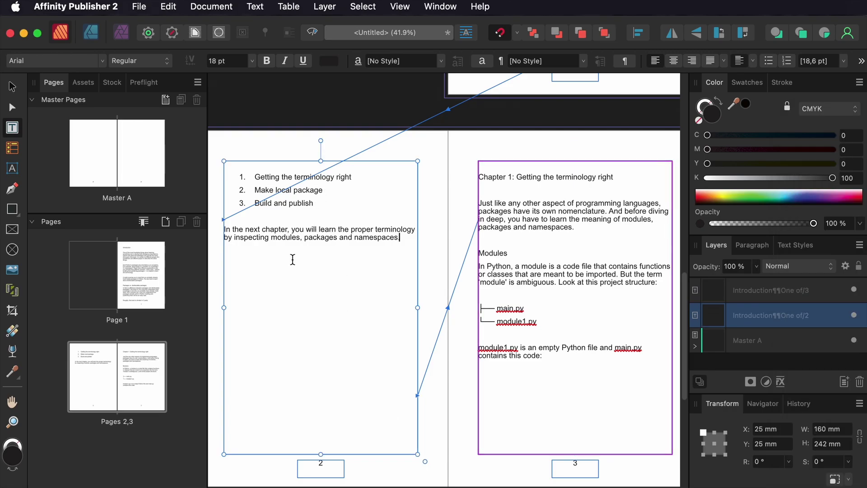
{"action": "key", "text": "Delete"}
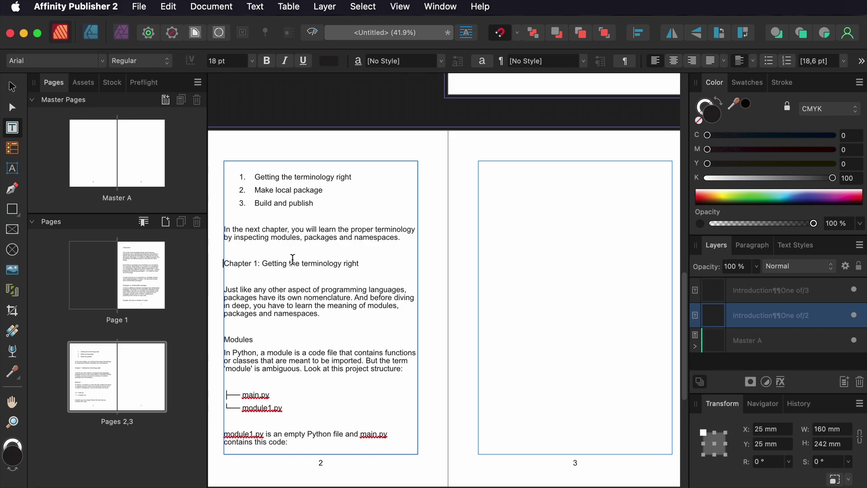
{"action": "triple_click", "coordinate": [292, 260]}
{"action": "left_click", "coordinate": [292, 259]}
{"action": "type", "text": "fg sdf gs fd g dfg fd sg fd gsdf g d"}
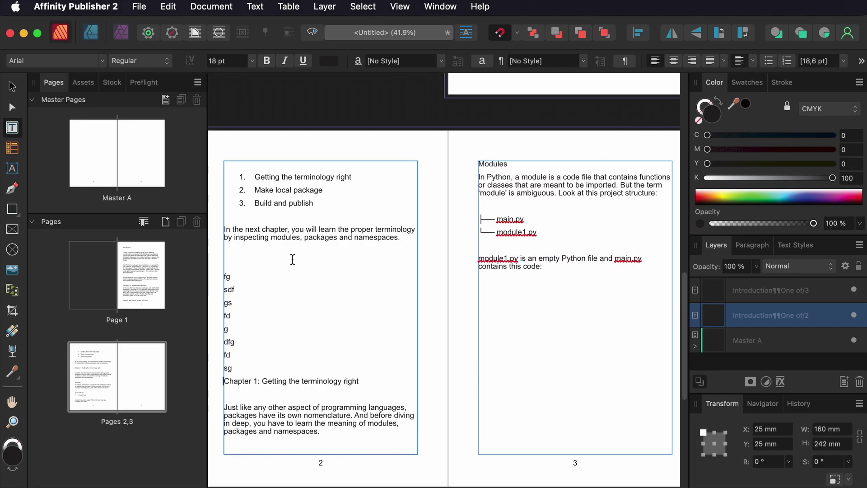
{"action": "type", "text": "f g sfd gsfg sdf g df gf dsg sdf g sdf g"}
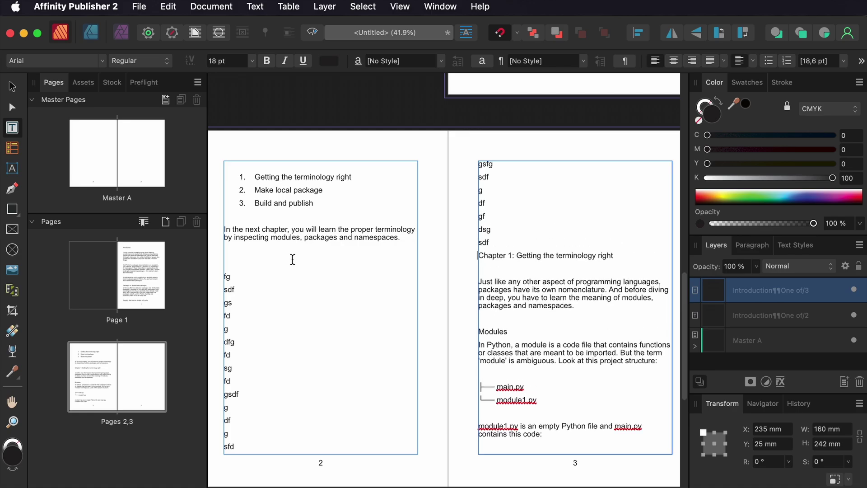
{"action": "key", "text": "Escape"}
Auto-flow the overflowing story into a linked frame on new pages 4 and 5
{"action": "scroll", "coordinate": [352, 310], "scroll_direction": "down", "scroll_amount": 6}
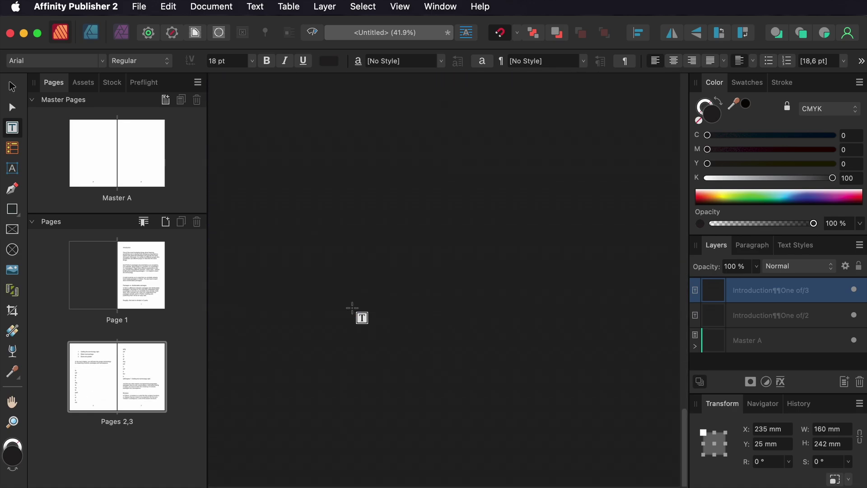
{"action": "scroll", "coordinate": [352, 310], "scroll_direction": "up", "scroll_amount": 6}
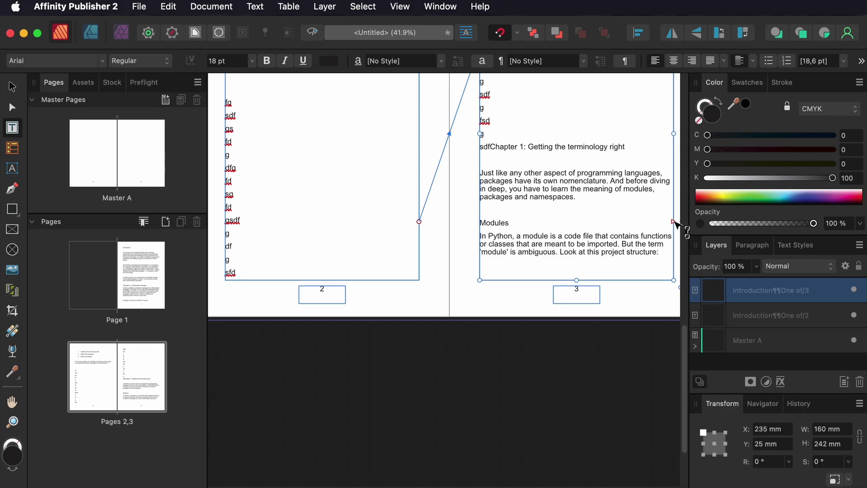
{"action": "left_click", "coordinate": [674, 224]}
{"action": "scroll", "coordinate": [597, 255], "scroll_direction": "up", "scroll_amount": 8}
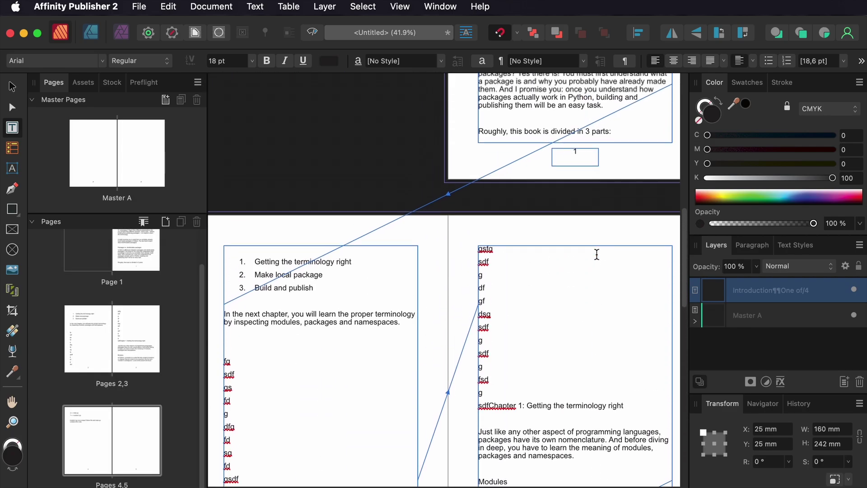
{"action": "scroll", "coordinate": [598, 255], "scroll_direction": "down", "scroll_amount": 10}
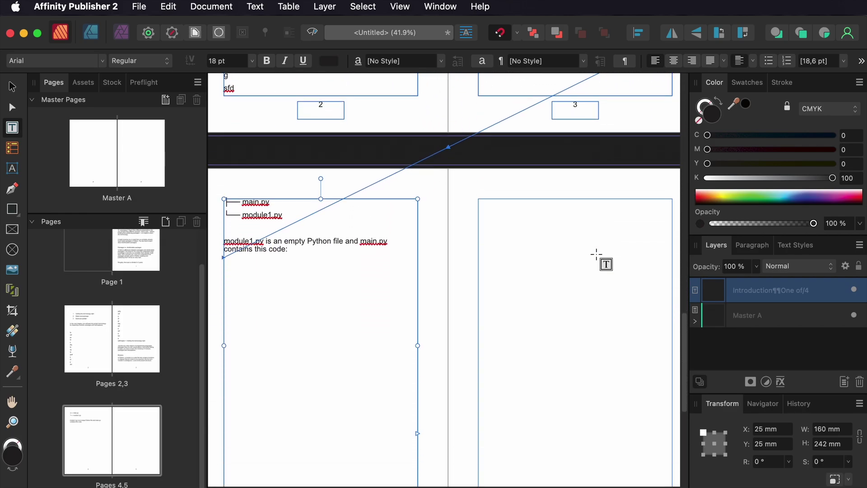
Apply the Body paragraph style to the entire story
{"action": "key", "text": "Home"}
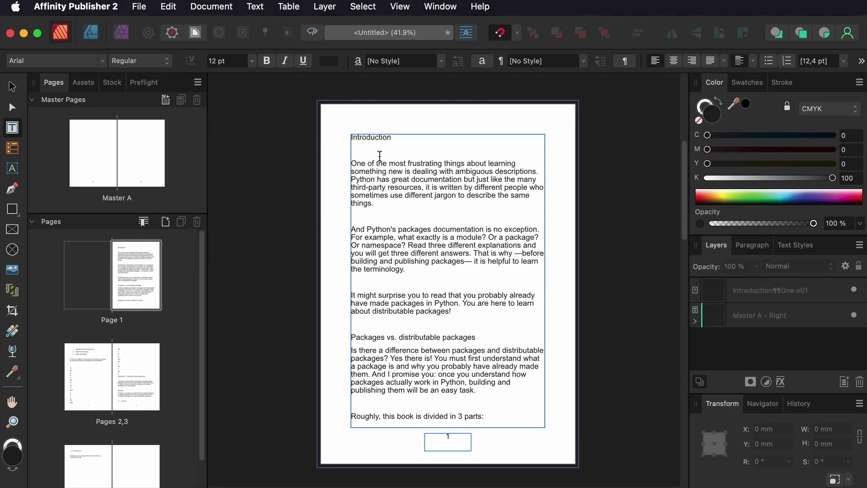
{"action": "key", "text": "super+a"}
{"action": "left_click", "coordinate": [584, 64]}
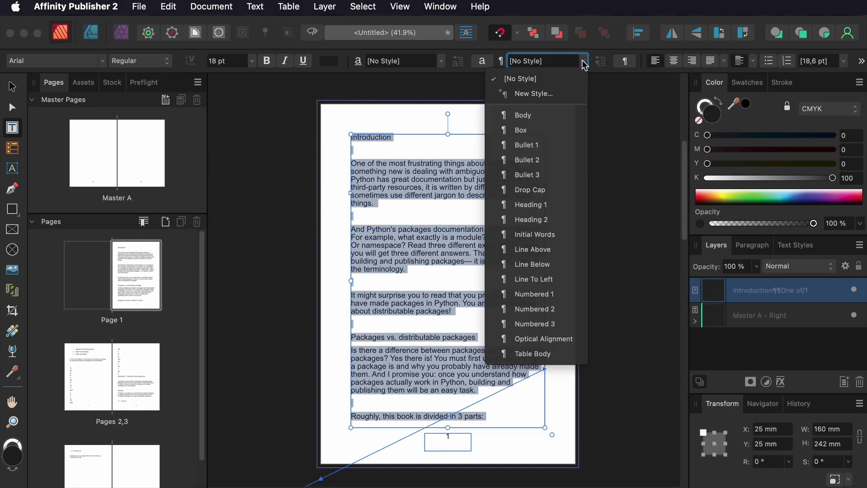
{"action": "left_click", "coordinate": [553, 116]}
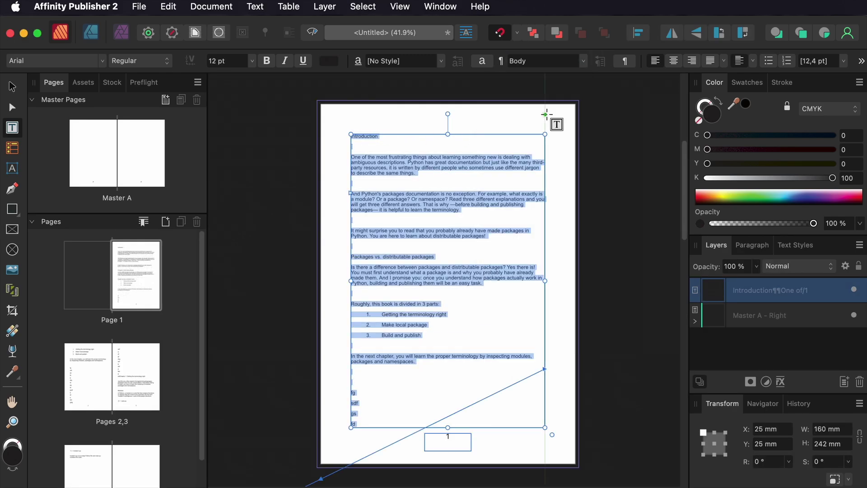
Change the story's font from Arial to Publico Text
{"action": "left_click", "coordinate": [39, 61]}
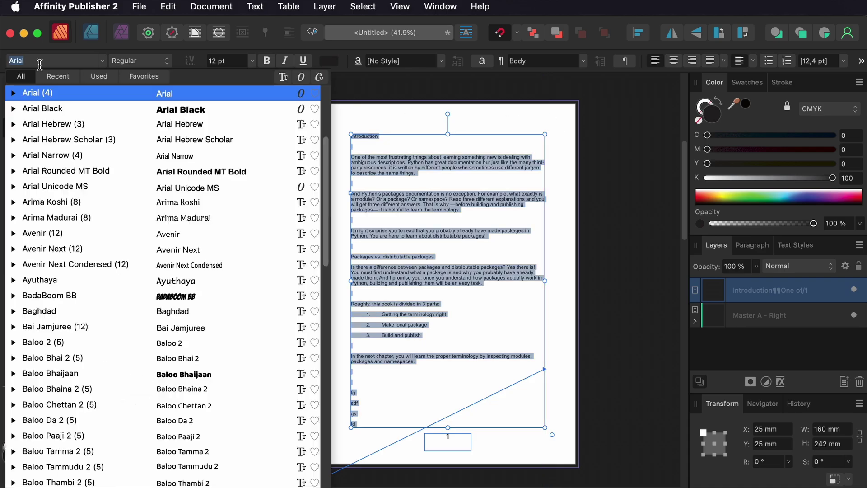
{"action": "type", "text": "pub"}
{"action": "key", "text": "Down"}
{"action": "key", "text": "Down"}
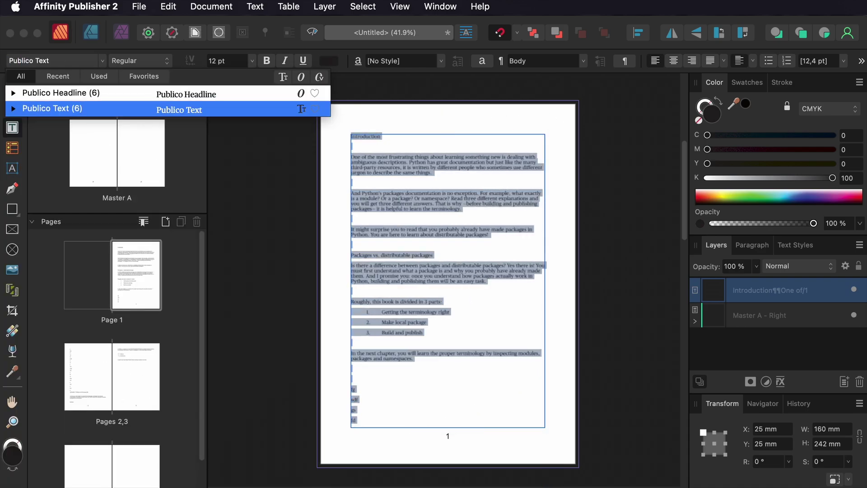
{"action": "key", "text": "Return"}
{"action": "left_click", "coordinate": [329, 177]}
{"action": "key", "text": "super+equal"}
{"action": "scroll", "coordinate": [329, 178], "scroll_direction": "up", "scroll_amount": 3}
{"action": "key", "text": "super+equal"}
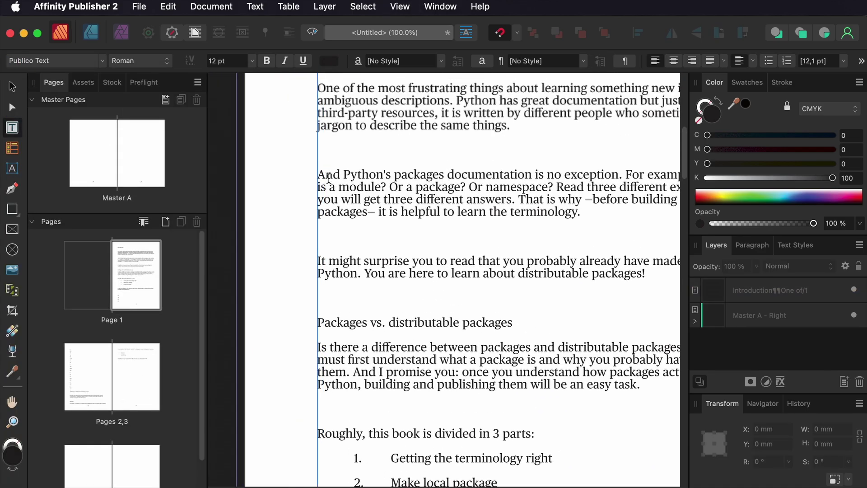
{"action": "scroll", "coordinate": [329, 178], "scroll_direction": "up", "scroll_amount": 3}
Update the Body style to Publico Text, then select the Introduction heading
{"action": "key", "text": "super+a"}
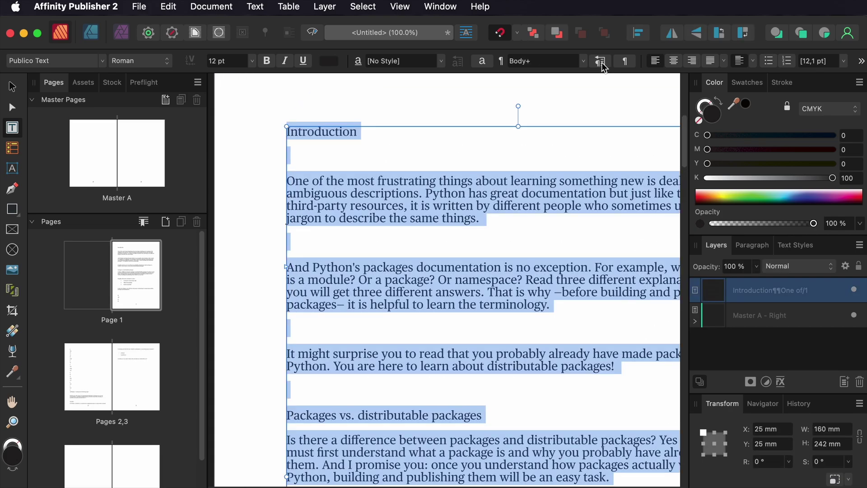
{"action": "left_click", "coordinate": [600, 63]}
{"action": "left_click", "coordinate": [251, 168]}
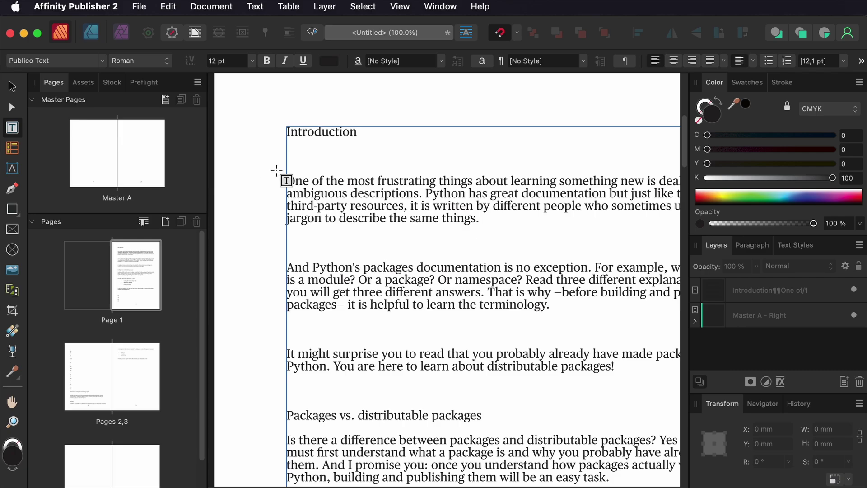
{"action": "left_click_drag", "start_coordinate": [356, 130], "coordinate": [278, 132]}
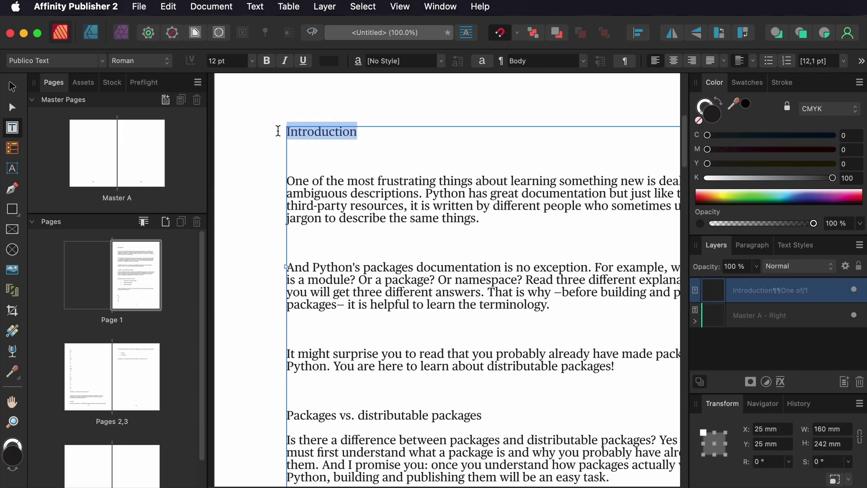
{"action": "left_click", "coordinate": [526, 61]}
Apply Heading 1 to 'Introduction' and 'Packages vs. distributable packages', left-aligning the latter
{"action": "left_click", "coordinate": [584, 60]}
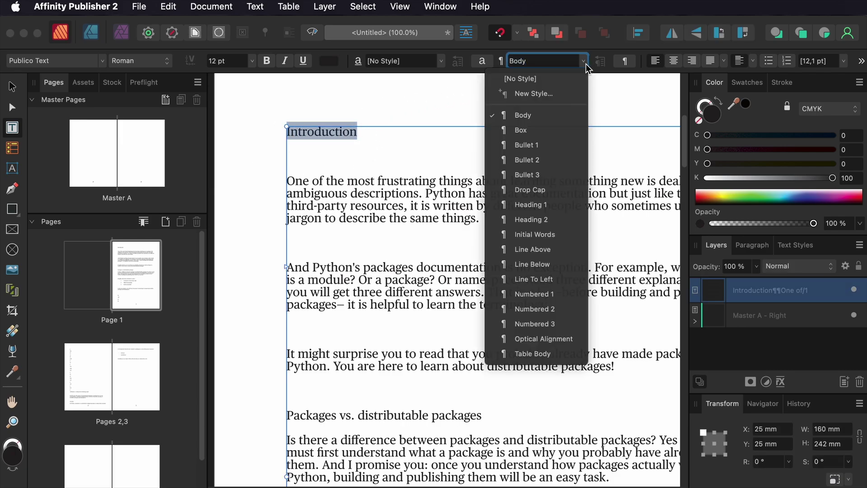
{"action": "left_click", "coordinate": [550, 204]}
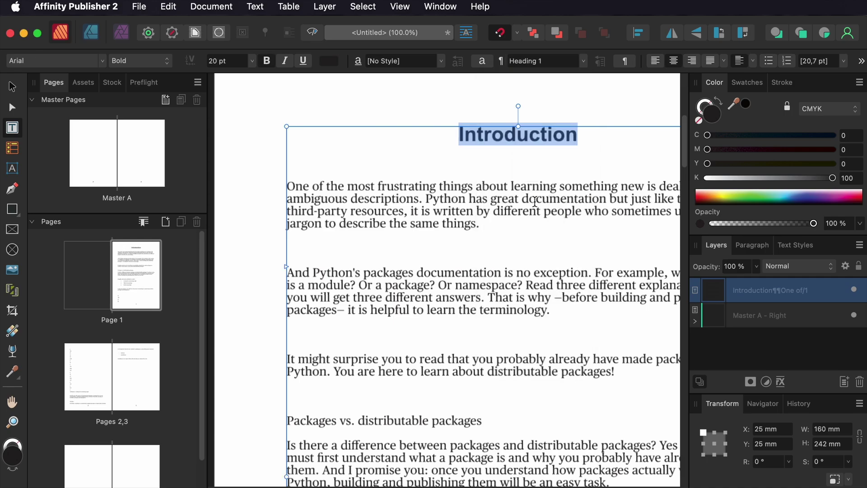
{"action": "scroll", "coordinate": [344, 229], "scroll_direction": "down", "scroll_amount": 8}
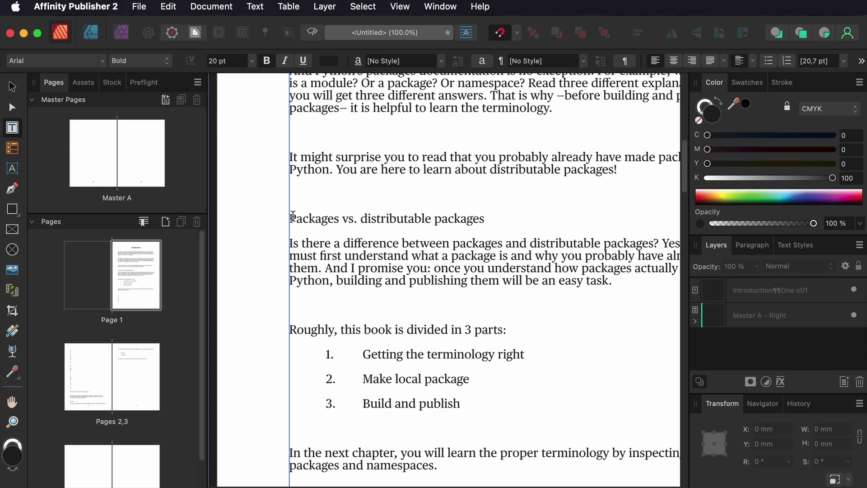
{"action": "left_click_drag", "start_coordinate": [293, 216], "coordinate": [485, 216]}
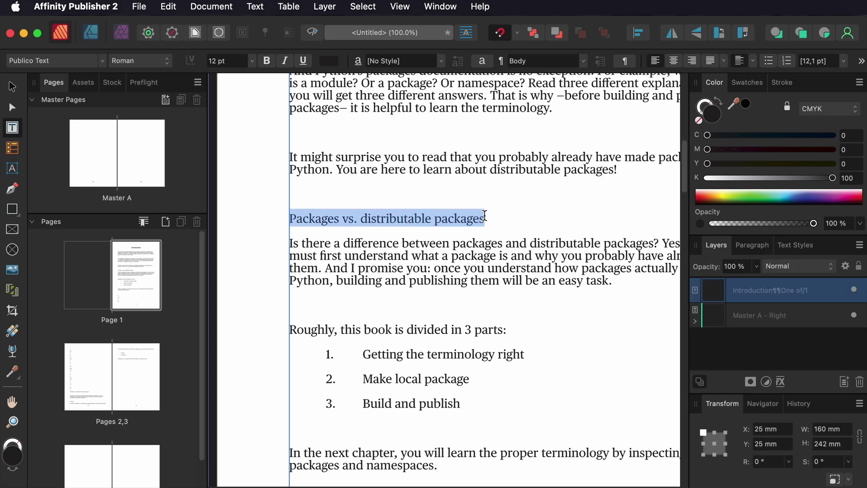
{"action": "left_click", "coordinate": [585, 64]}
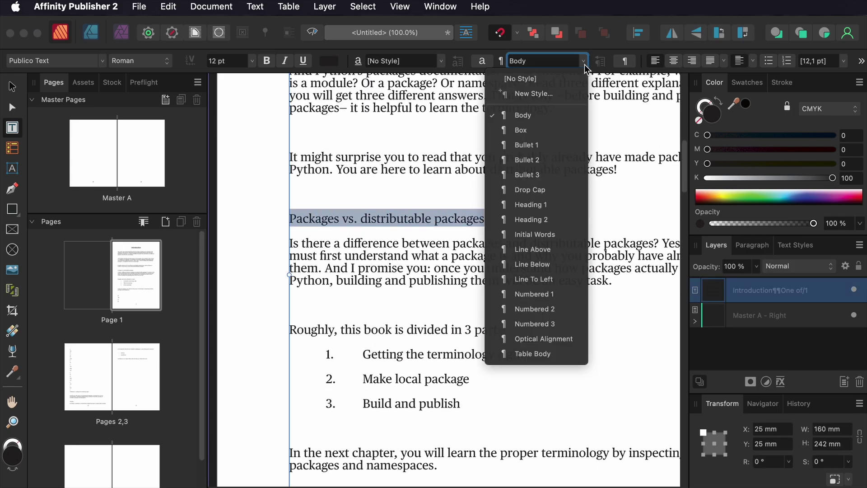
{"action": "left_click", "coordinate": [557, 205]}
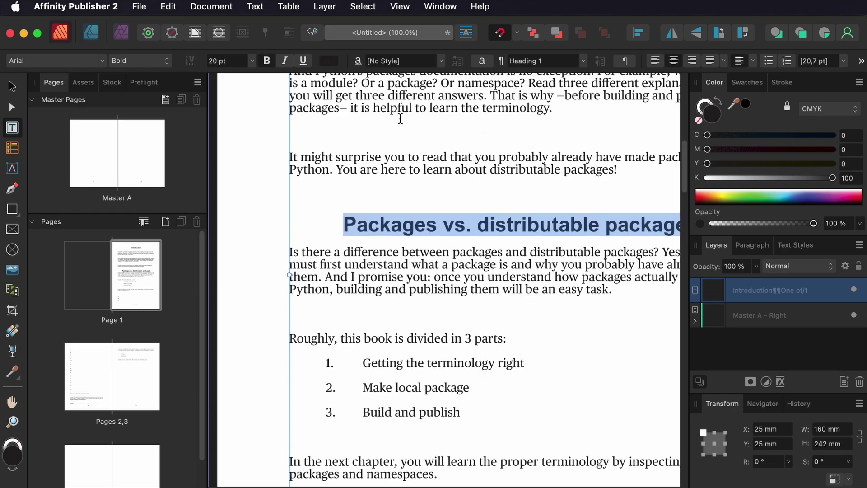
{"action": "left_click", "coordinate": [659, 61]}
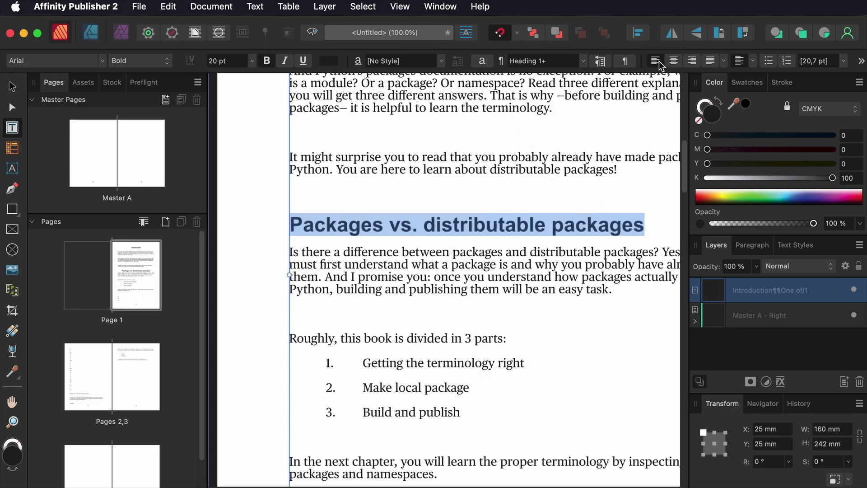
Set the heading to Publico Headline and update the Heading 1 style to match
{"action": "left_click", "coordinate": [85, 60]}
{"action": "type", "text": "pu"}
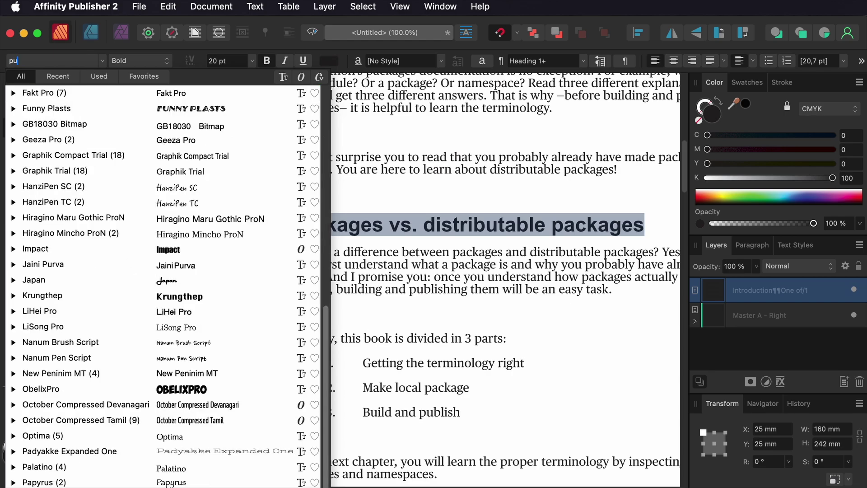
{"action": "type", "text": "bl"}
{"action": "key", "text": "Down"}
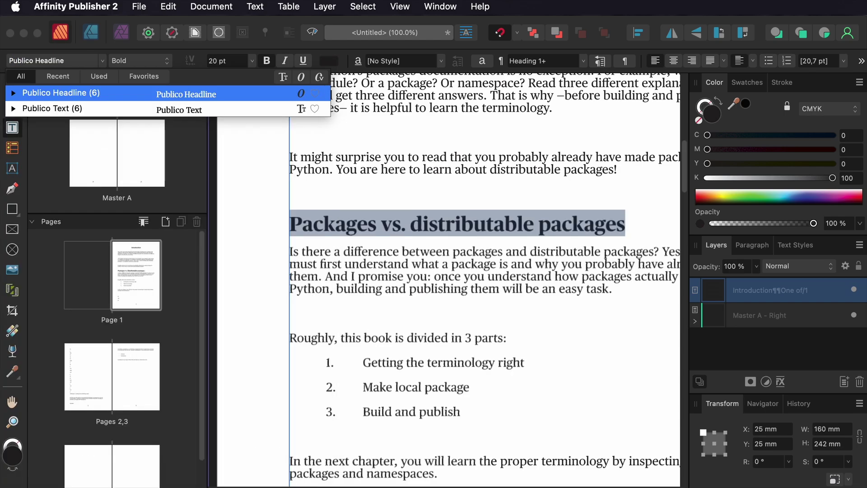
{"action": "key", "text": "Return"}
{"action": "scroll", "coordinate": [265, 194], "scroll_direction": "up", "scroll_amount": 1}
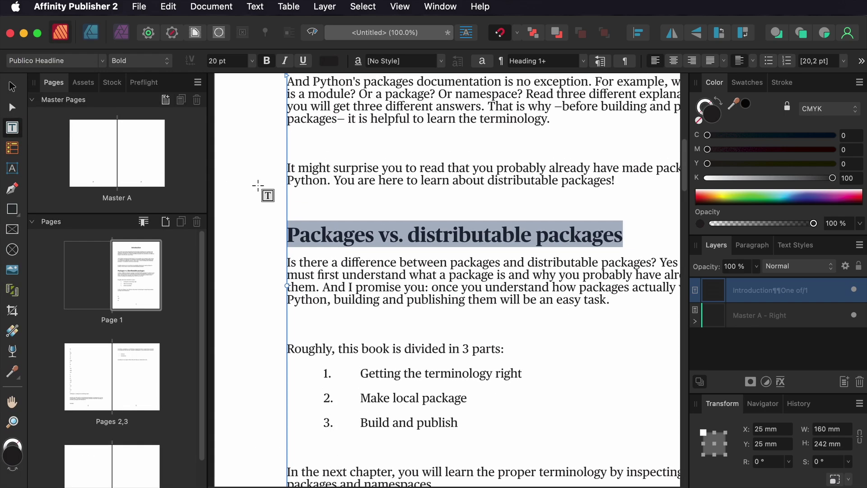
{"action": "left_click", "coordinate": [599, 61]}
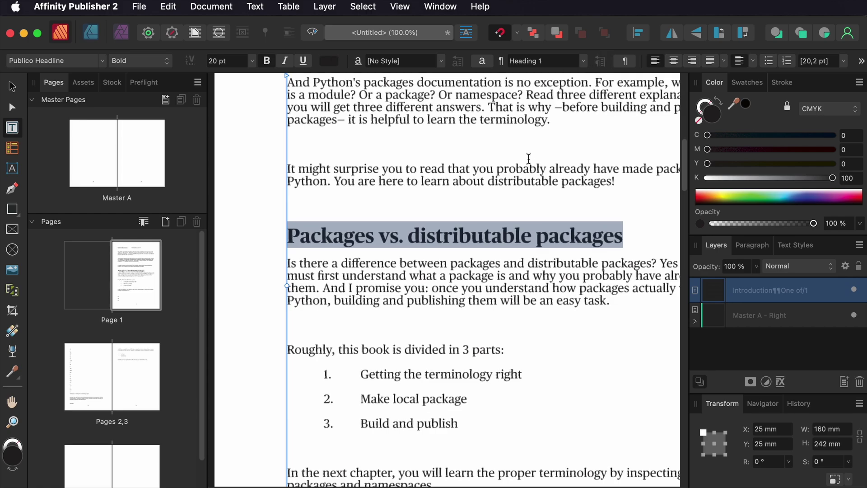
Place the insertion point on the blank line after the Introduction's second paragraph
{"action": "scroll", "coordinate": [529, 159], "scroll_direction": "up", "scroll_amount": 10}
{"action": "left_click_drag", "start_coordinate": [411, 272], "coordinate": [284, 273]}
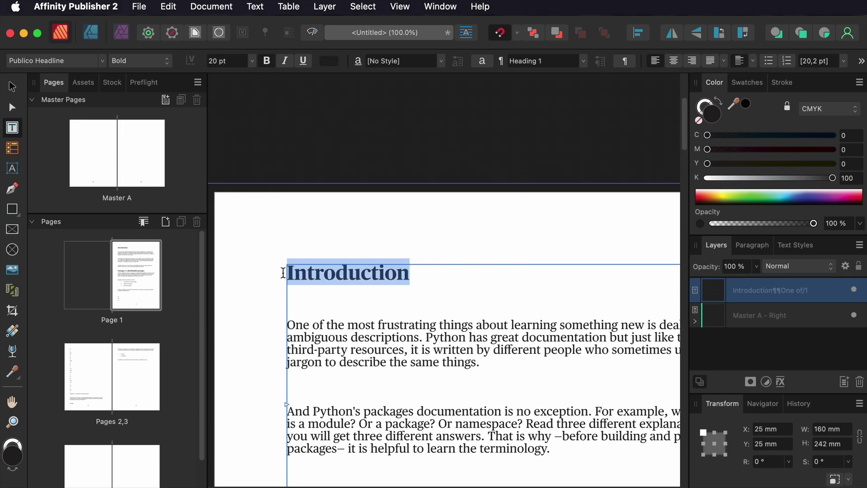
{"action": "left_click", "coordinate": [343, 233]}
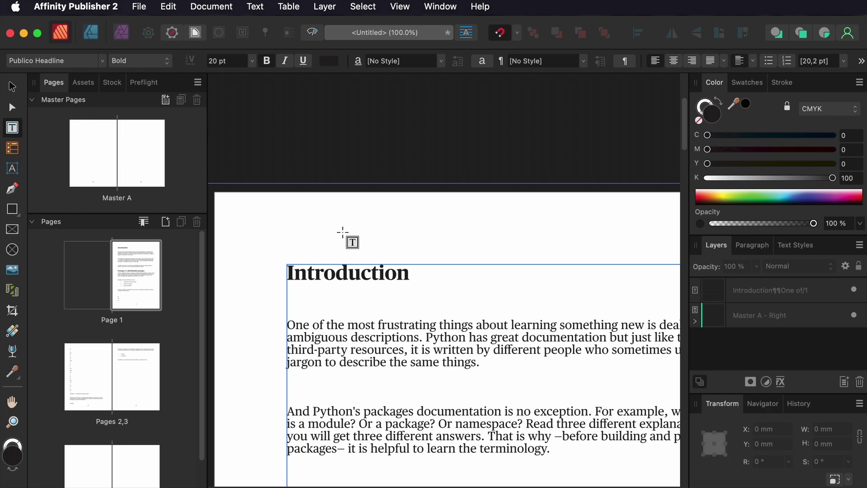
{"action": "key", "text": "super+minus"}
{"action": "key", "text": "super+minus"}
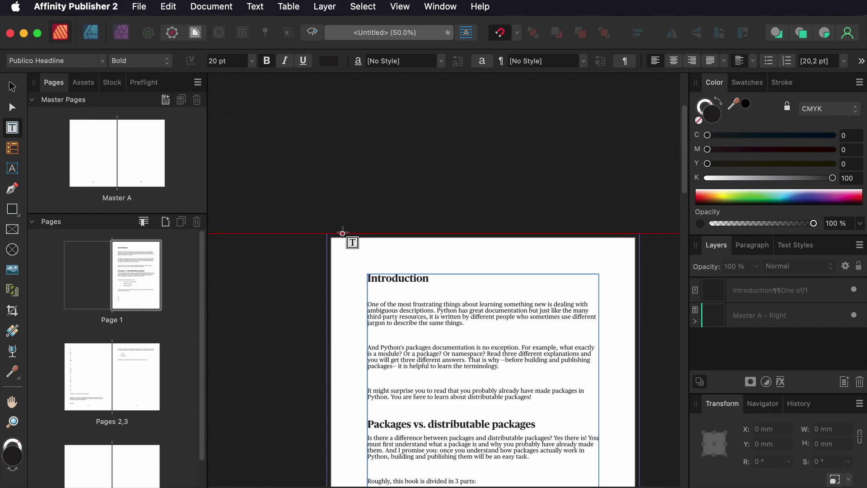
{"action": "left_click", "coordinate": [424, 266]}
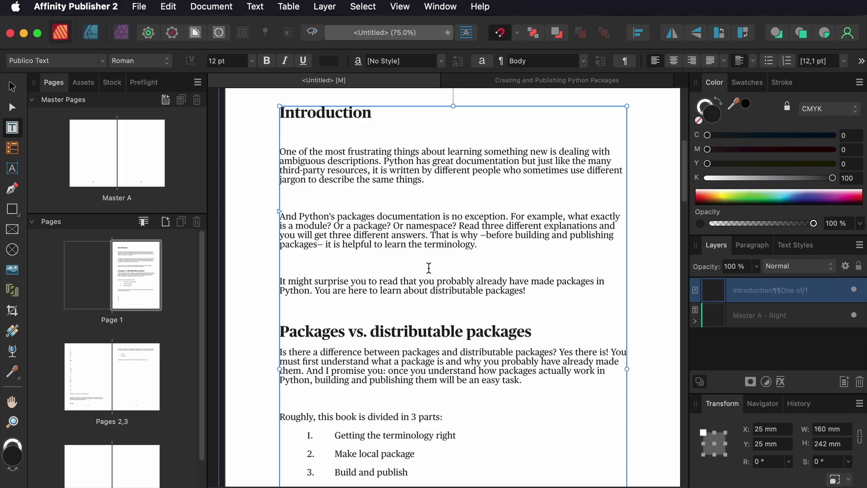
Paste the mascot into the Introduction text and pin it horizontally relative to Text (Indented)
{"action": "key", "text": "super+v"}
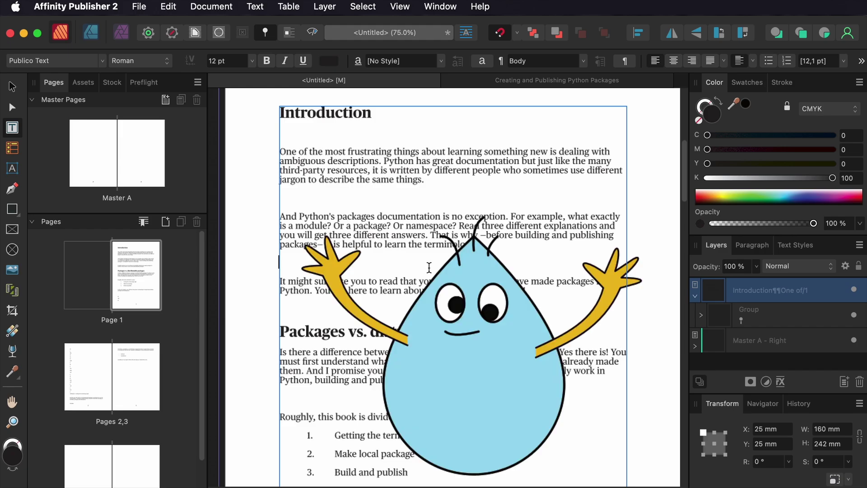
{"action": "key", "text": "Escape"}
{"action": "left_click", "coordinate": [480, 6]}
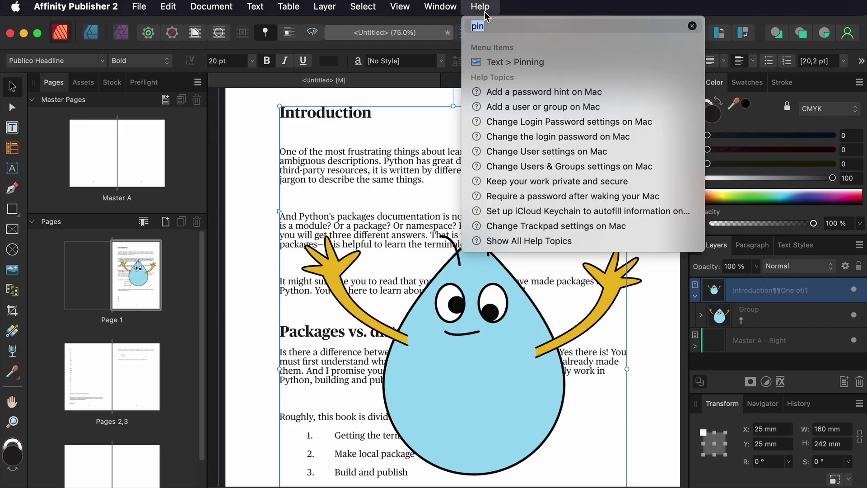
{"action": "left_click", "coordinate": [538, 64]}
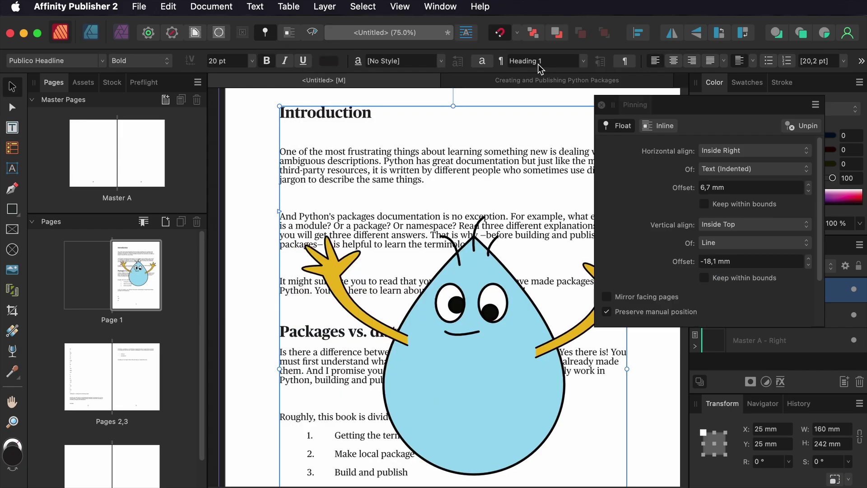
{"action": "left_click", "coordinate": [730, 170]}
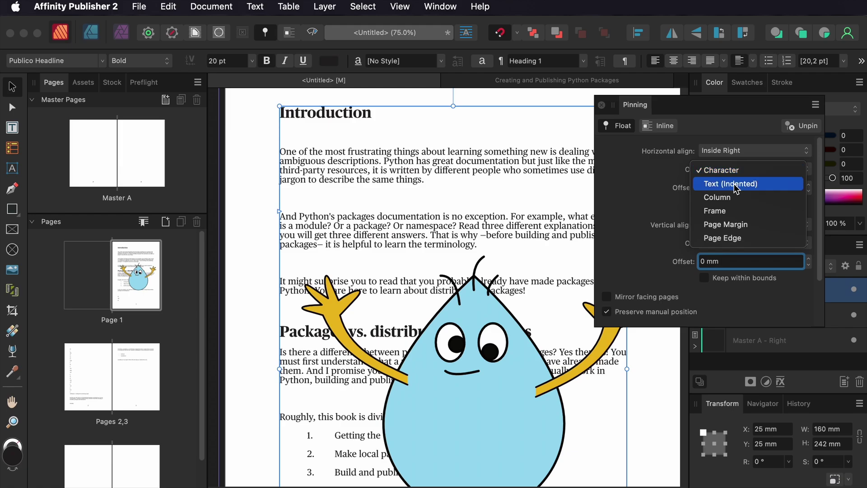
{"action": "left_click", "coordinate": [736, 185]}
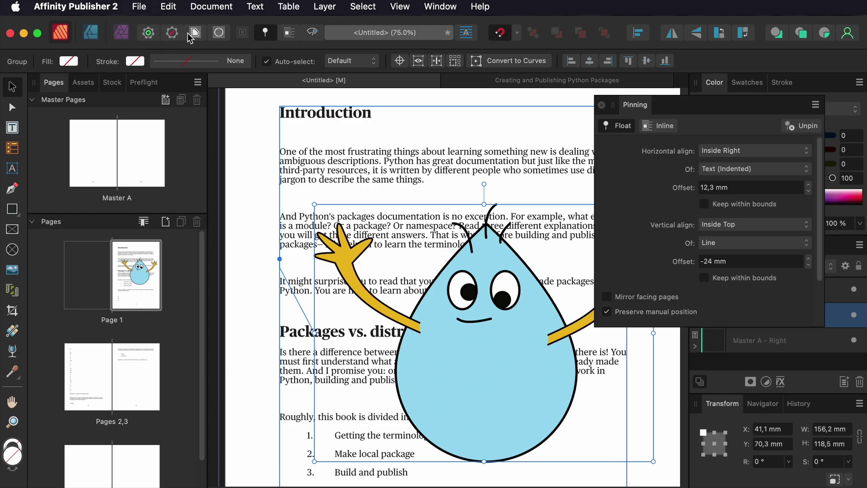
Set the mascot's text wrap to Square
{"action": "left_click", "coordinate": [189, 35]}
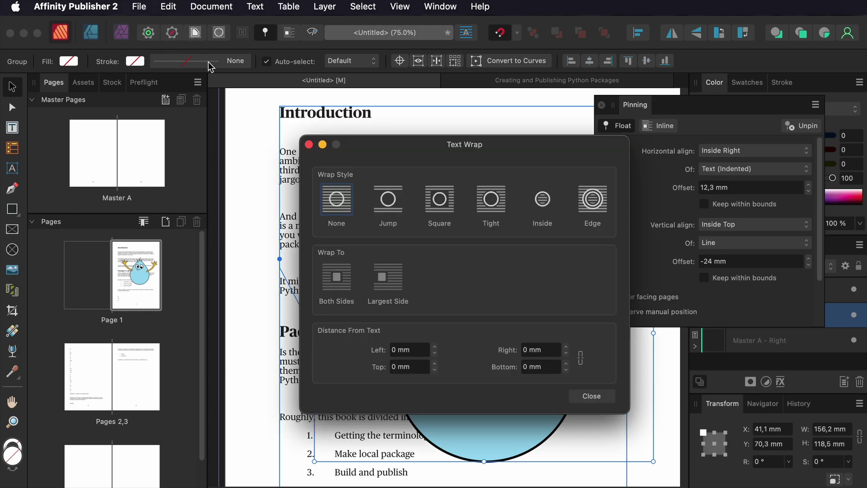
{"action": "left_click", "coordinate": [439, 198]}
{"action": "left_click", "coordinate": [591, 398]}
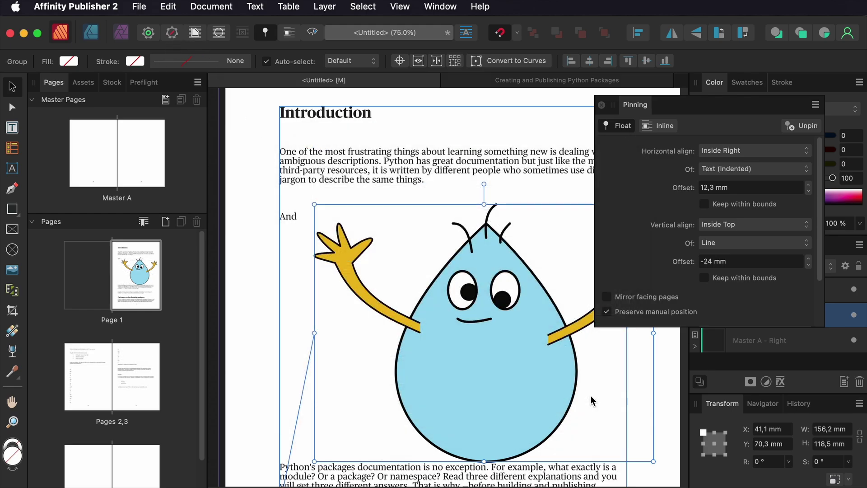
Shrink the mascot to 66 × 50 mm at the frame's right edge, anchored at the second paragraph
{"action": "left_click_drag", "start_coordinate": [497, 358], "coordinate": [513, 324]}
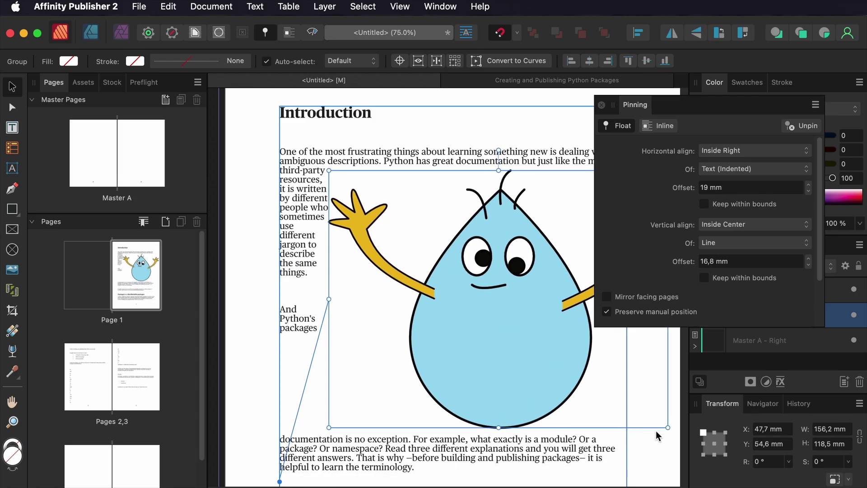
{"action": "left_click_drag", "start_coordinate": [668, 427], "coordinate": [606, 331]}
{"action": "left_click_drag", "start_coordinate": [692, 109], "coordinate": [768, 113]}
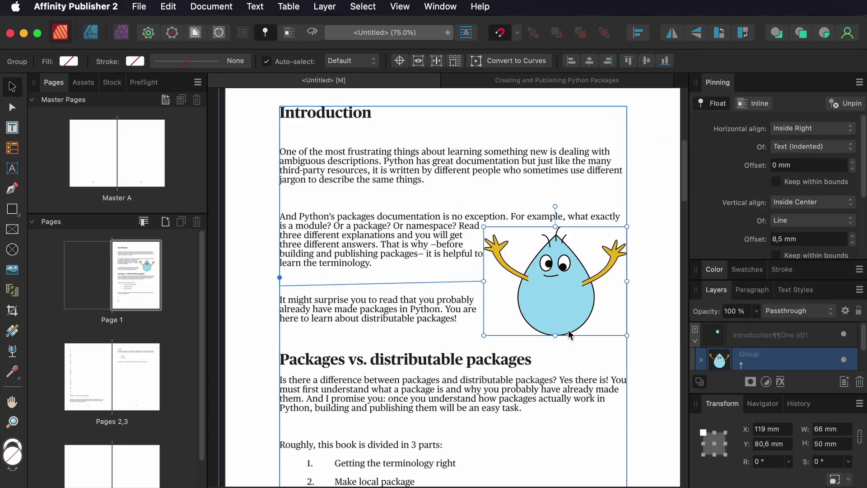
{"action": "left_click_drag", "start_coordinate": [540, 301], "coordinate": [558, 275]}
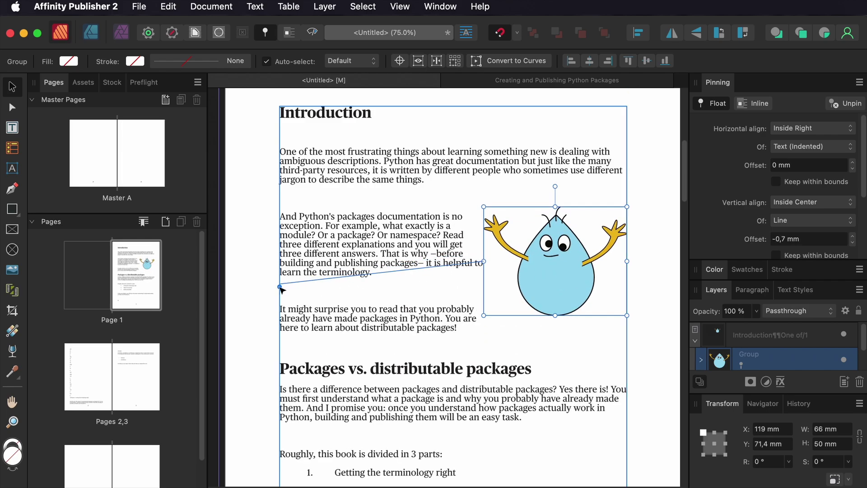
{"action": "left_click_drag", "start_coordinate": [280, 287], "coordinate": [280, 269]}
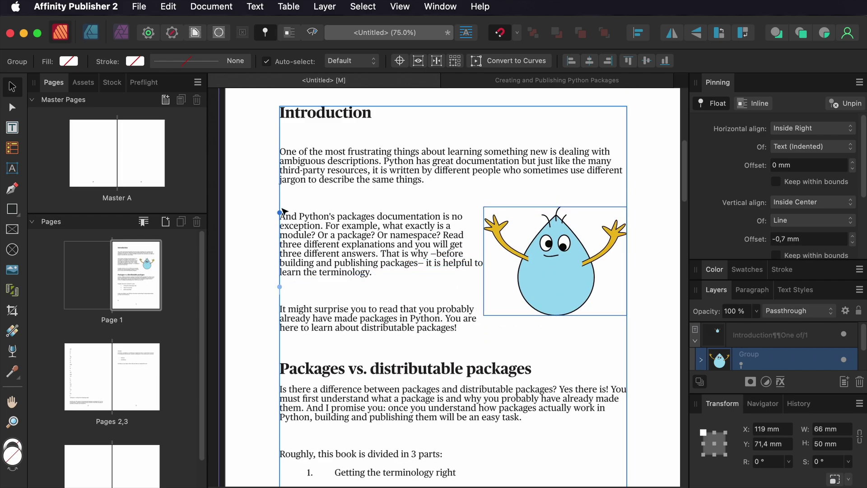
{"action": "double_click", "coordinate": [458, 181]}
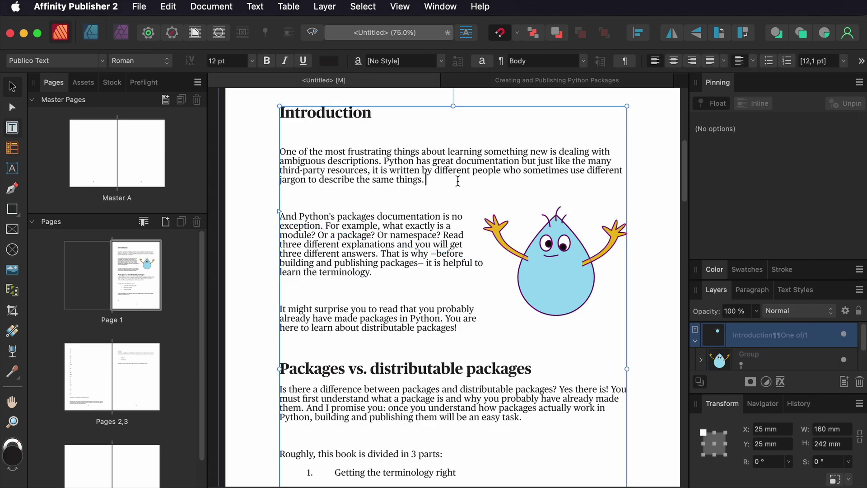
Remove the extra blank paragraph after the first paragraph
{"action": "key", "text": "Return"}
{"action": "key", "text": "Return"}
{"action": "key", "text": "Return"}
{"action": "key", "text": "BackSpace"}
{"action": "key", "text": "BackSpace"}
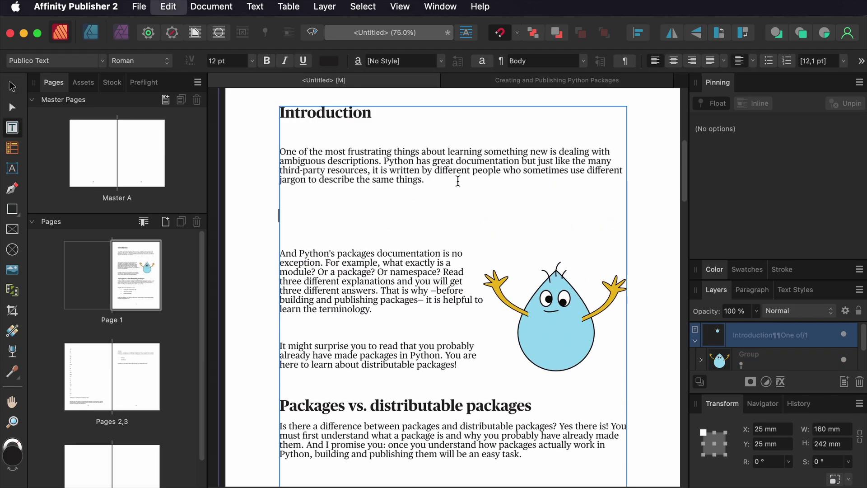
{"action": "key", "text": "BackSpace"}
Export all pages to Untitled.pdf despite the preflight warning, then open the PDF
{"action": "left_click", "coordinate": [139, 6]}
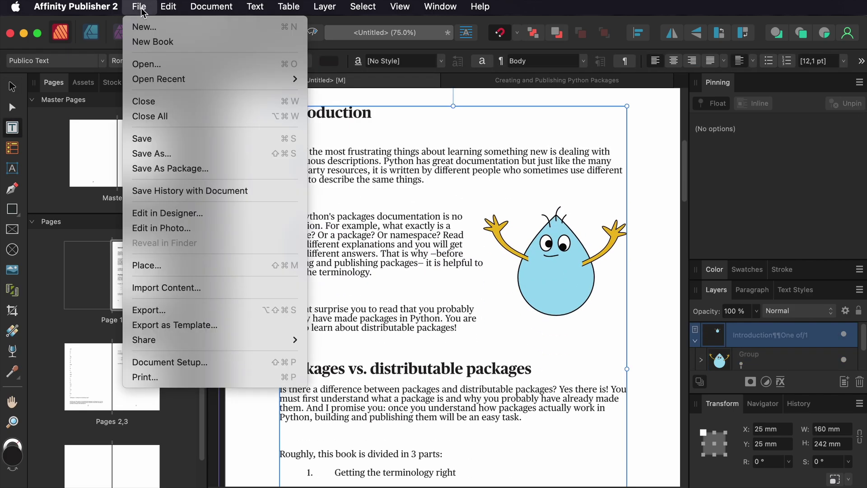
{"action": "left_click", "coordinate": [161, 310]}
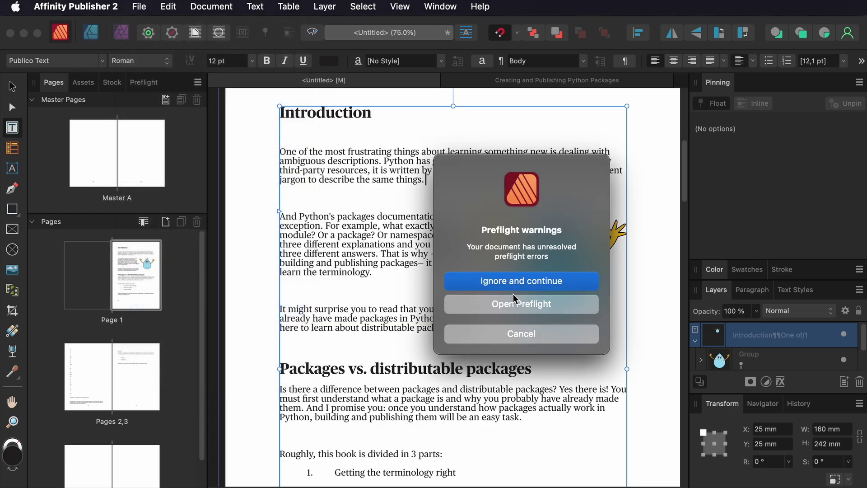
{"action": "left_click", "coordinate": [516, 286]}
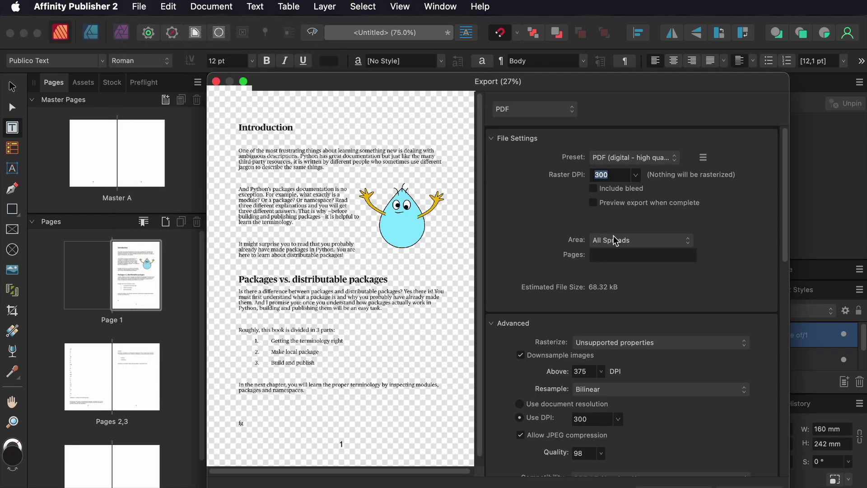
{"action": "left_click", "coordinate": [633, 241]}
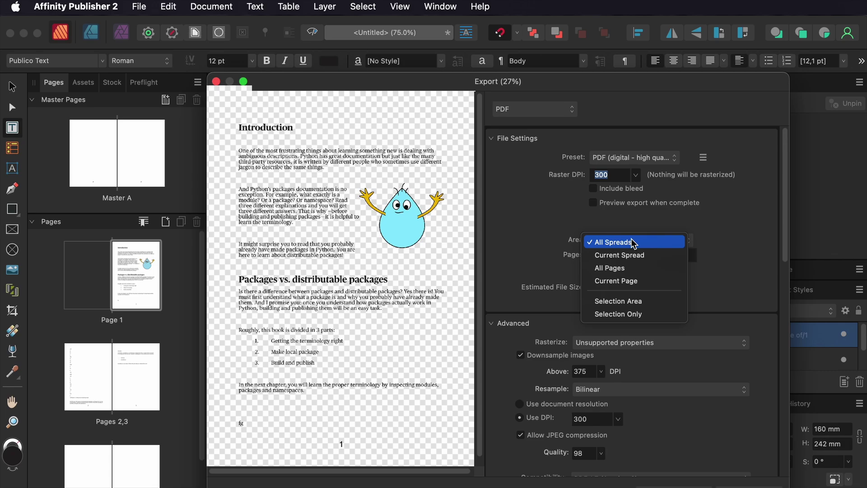
{"action": "left_click", "coordinate": [634, 269]}
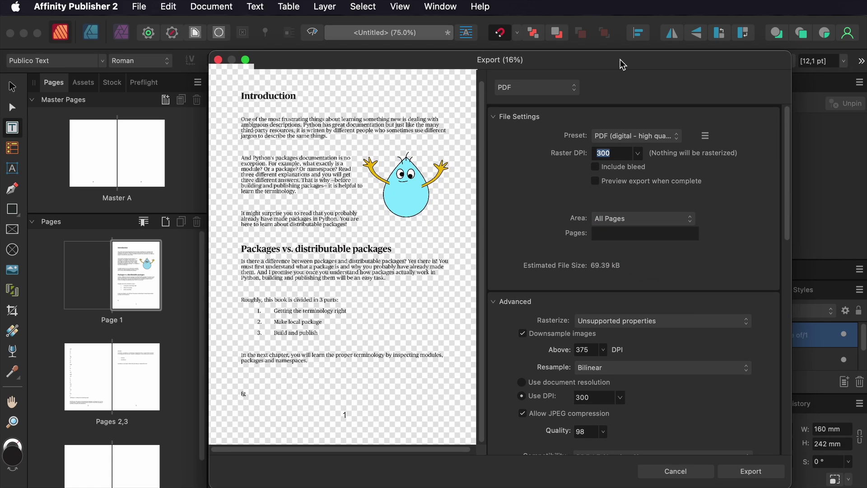
{"action": "left_click", "coordinate": [751, 465]}
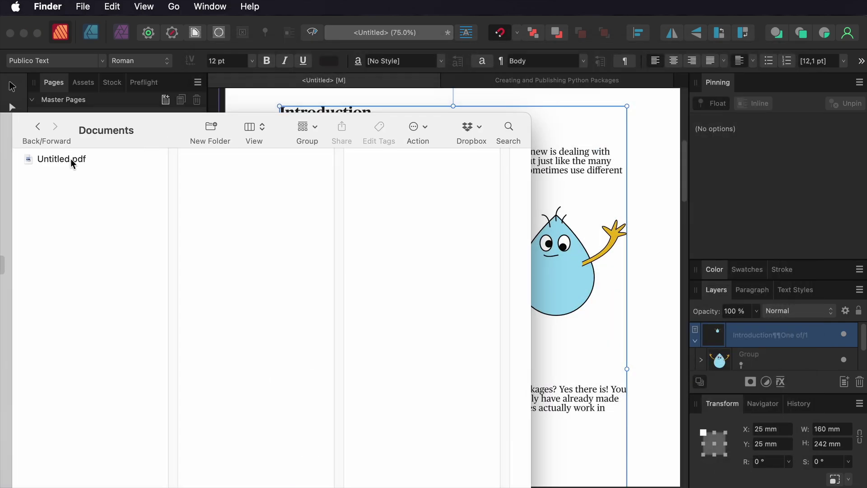
{"action": "double_click", "coordinate": [71, 158]}
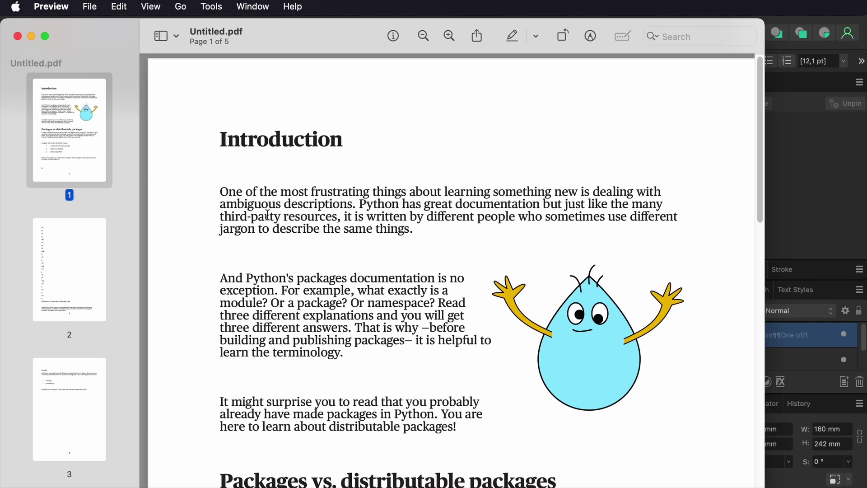
{"action": "key", "text": "super+minus"}
{"action": "scroll", "coordinate": [267, 214], "scroll_direction": "down", "scroll_amount": 20}
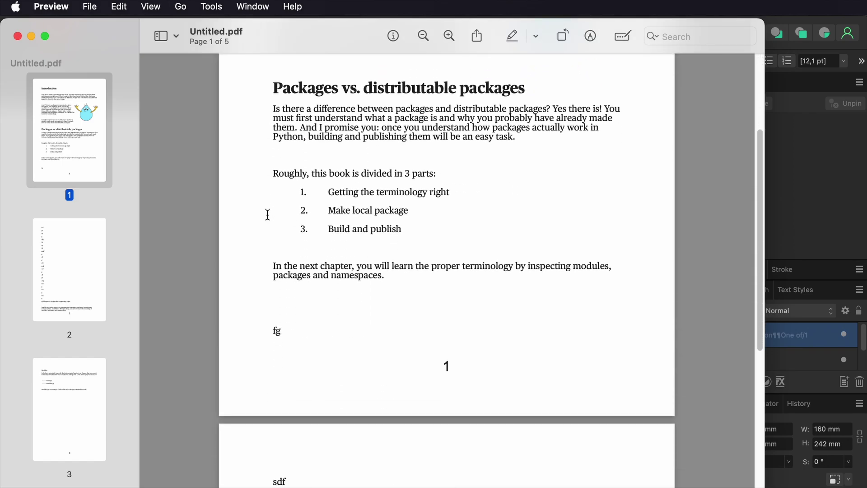
{"action": "scroll", "coordinate": [267, 214], "scroll_direction": "up", "scroll_amount": 15}
{"action": "scroll", "coordinate": [267, 215], "scroll_direction": "up", "scroll_amount": 10}
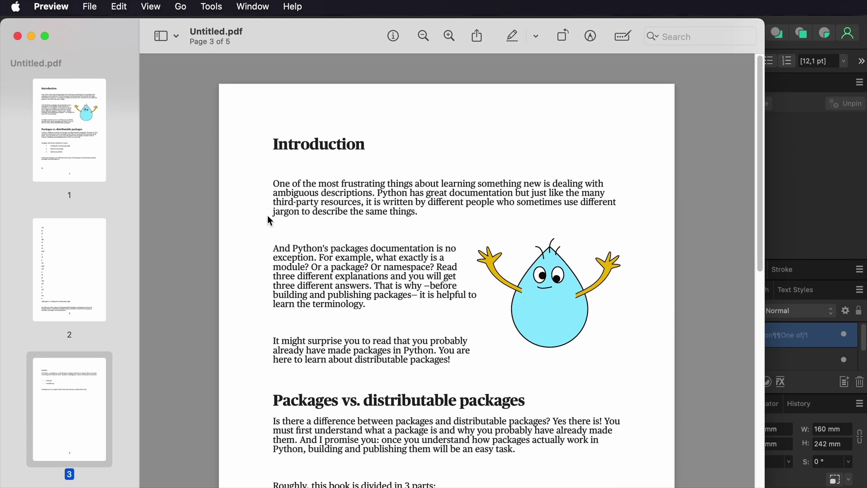